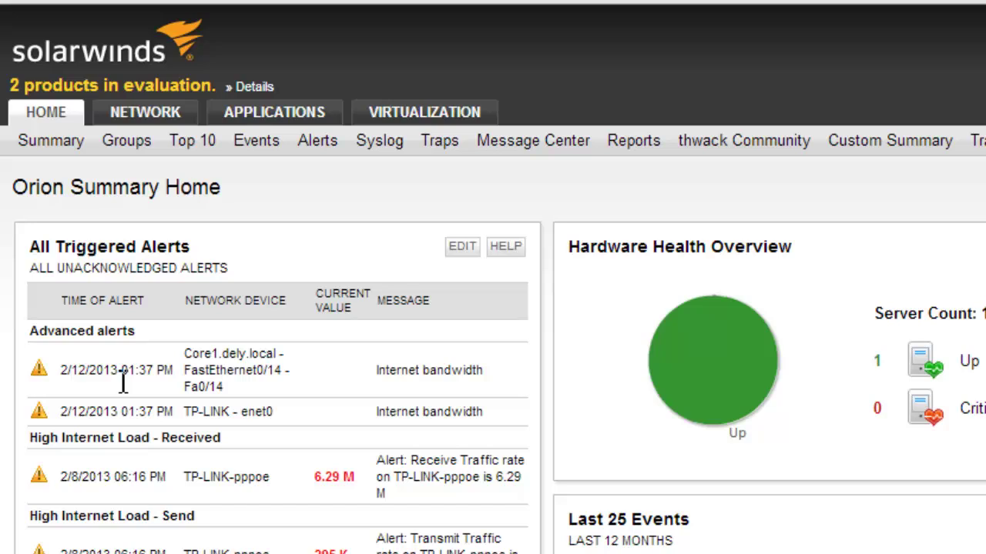
- Open the Internet and Web view of the Network section
mouse_move(124, 186)
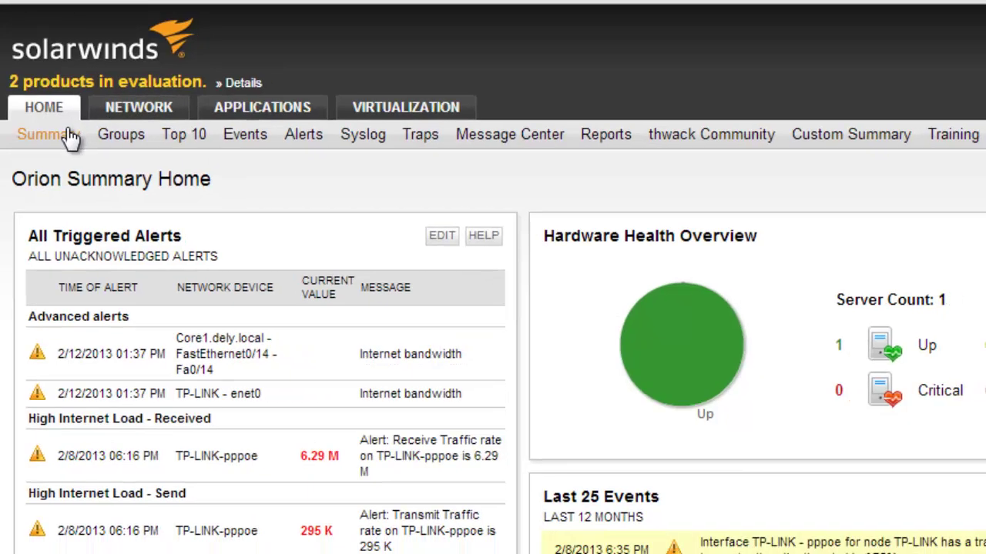
mouse_move(123, 114)
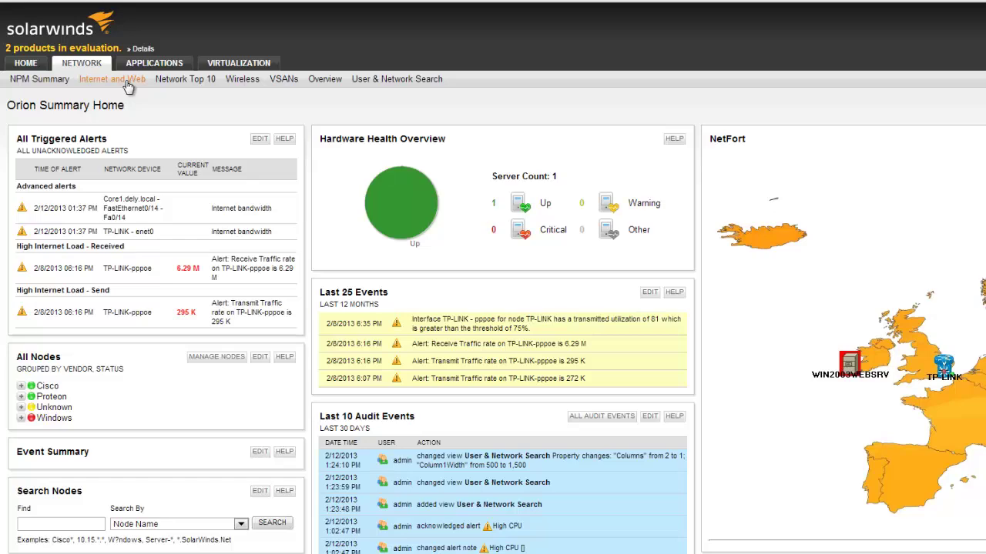
click(128, 83)
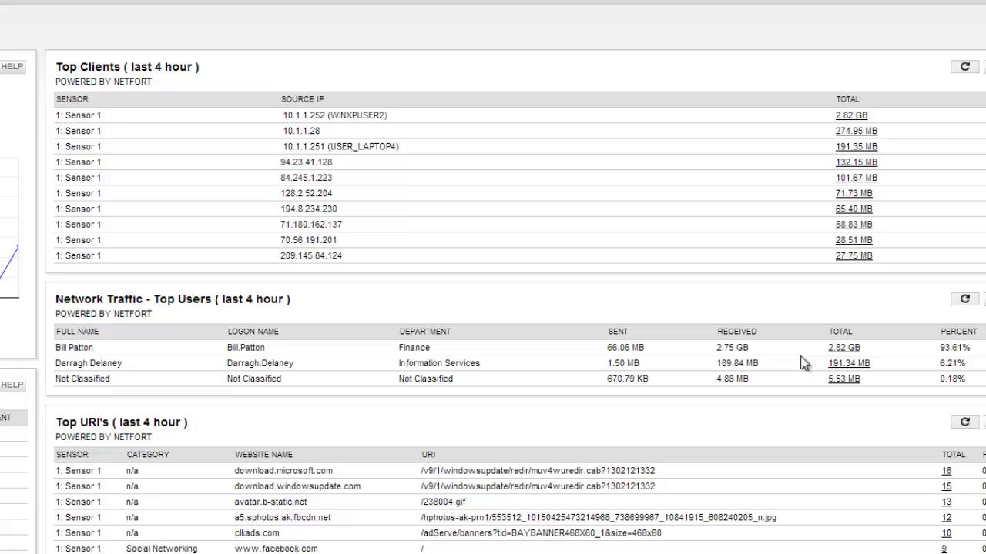
- Drill from the Finance user's total traffic into the UDP 51413 sessions and highlight destination IP 71.180.162.137
click(840, 352)
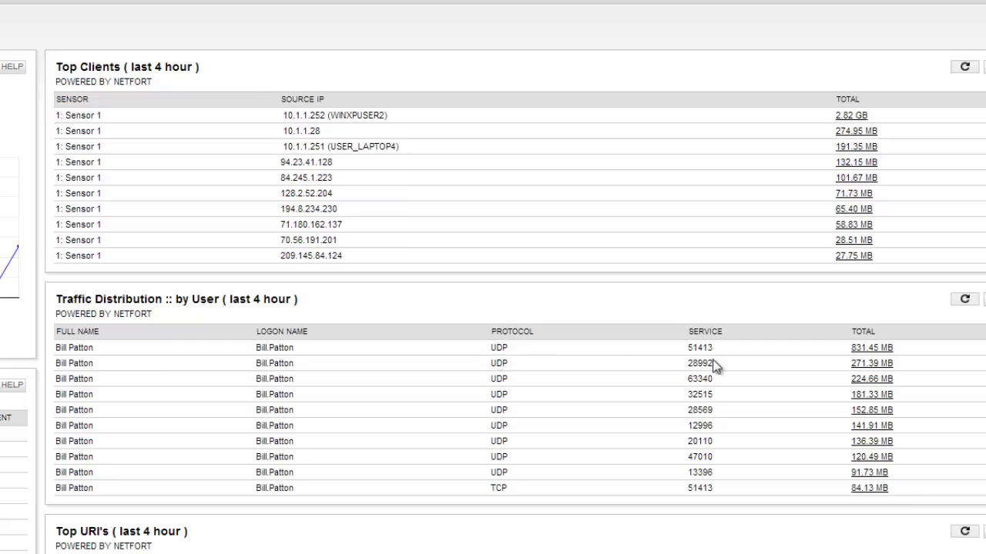
click(884, 350)
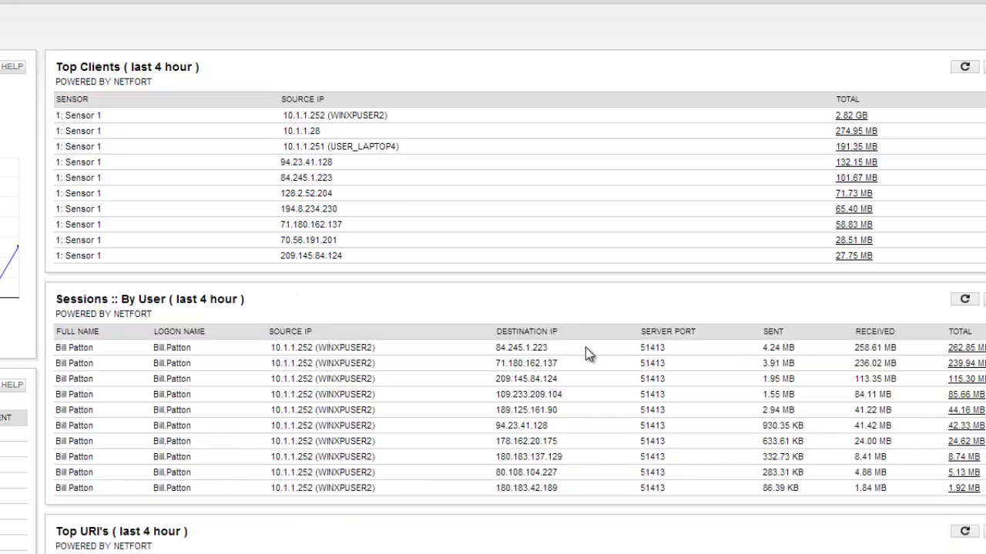
drag(556, 355, 499, 375)
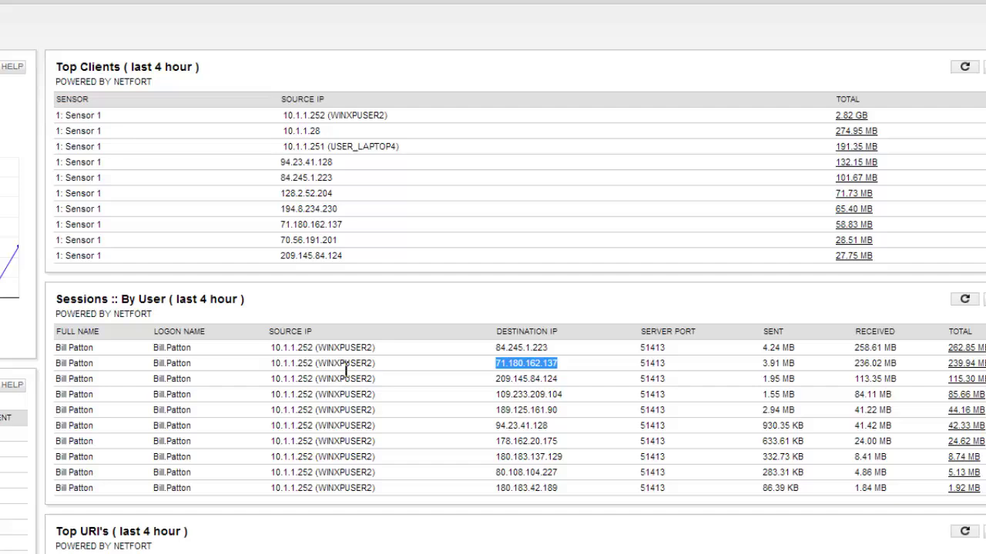
- Copy the source IP 10.1.1.252 from the first row of the Sessions By User table
scroll(346, 371, down, 1)
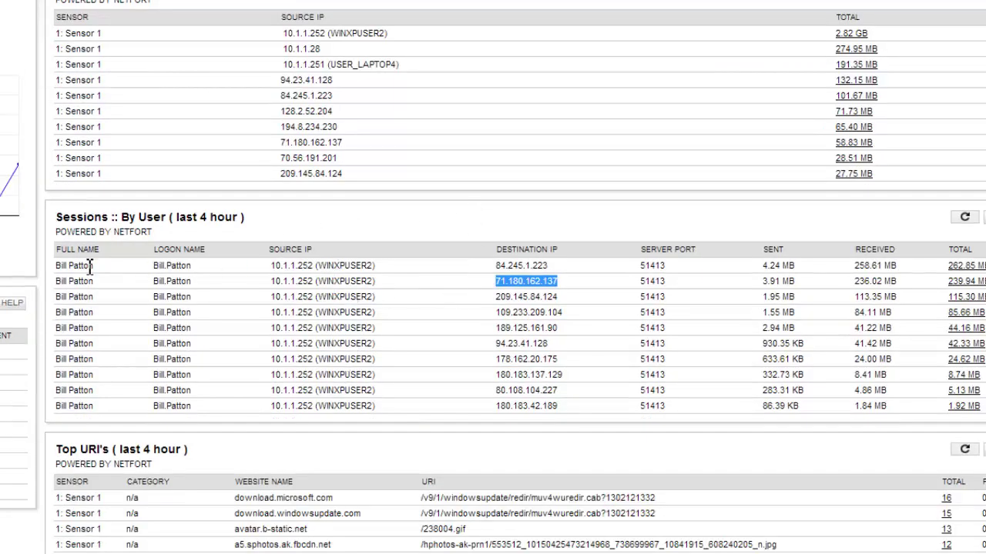
drag(315, 266, 271, 266)
right_click(308, 268)
click(502, 293)
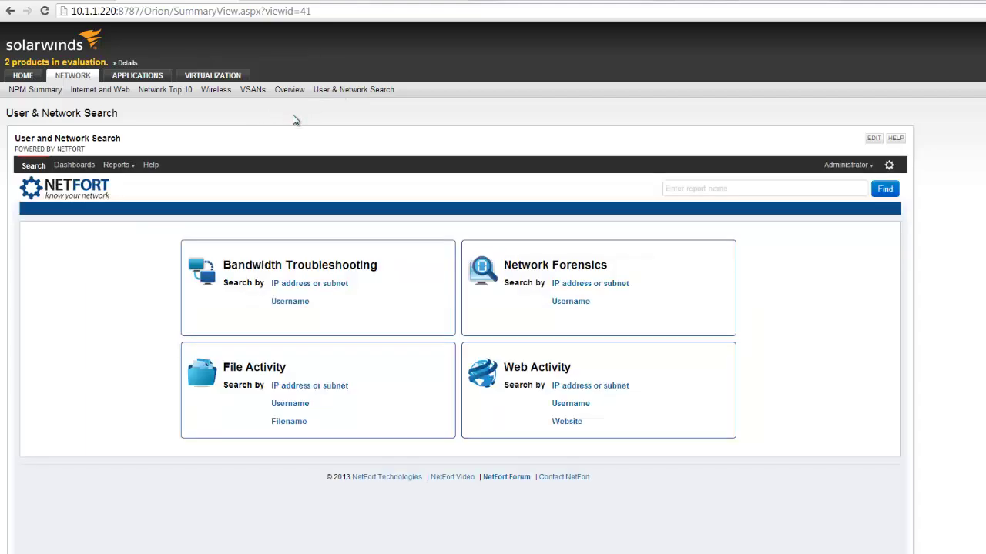
- Run a Network Forensics search by IP address or subnet for 10.1.1.252 in User & Network Search
click(581, 284)
right_click(582, 302)
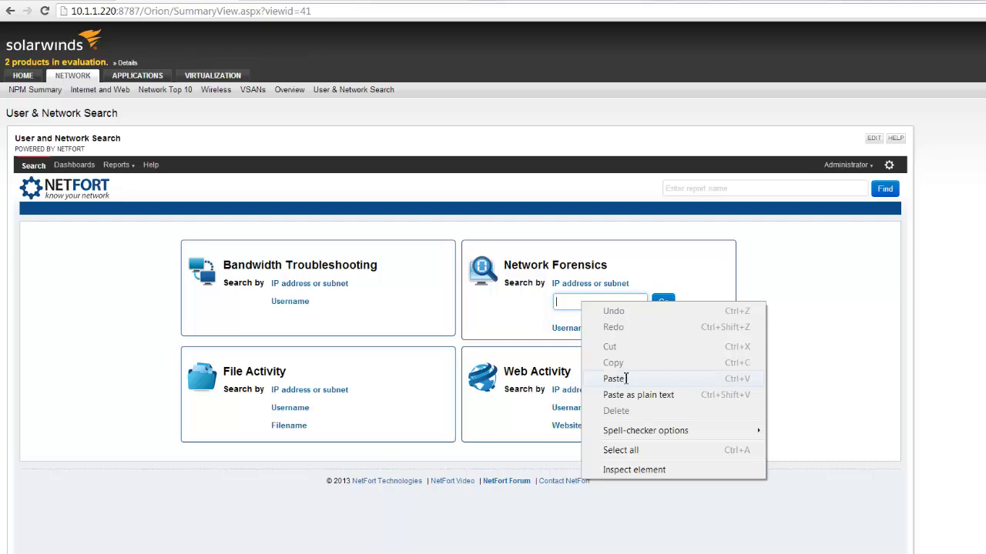
click(623, 378)
click(663, 302)
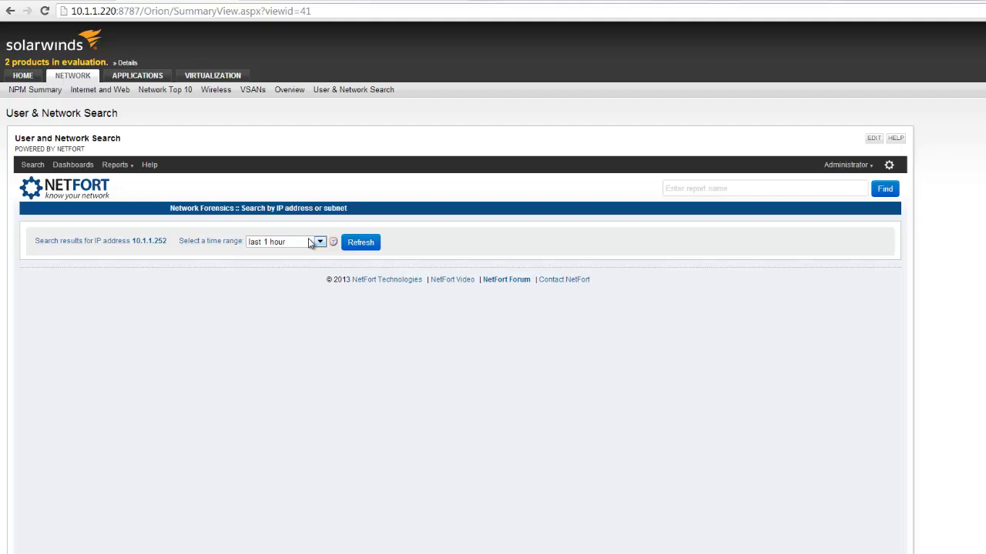
- Set the search time range to the last 4 hours and refresh the results
click(309, 241)
click(291, 262)
click(348, 243)
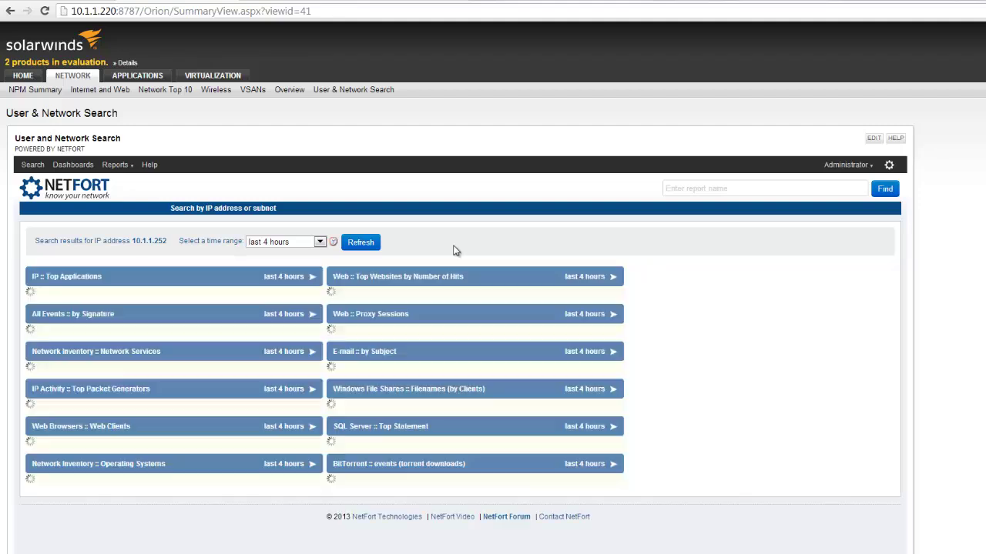
- Examine the search results for the top applications, the events by signature and the full width of the BitTorrent events table
scroll(454, 250, down, 2)
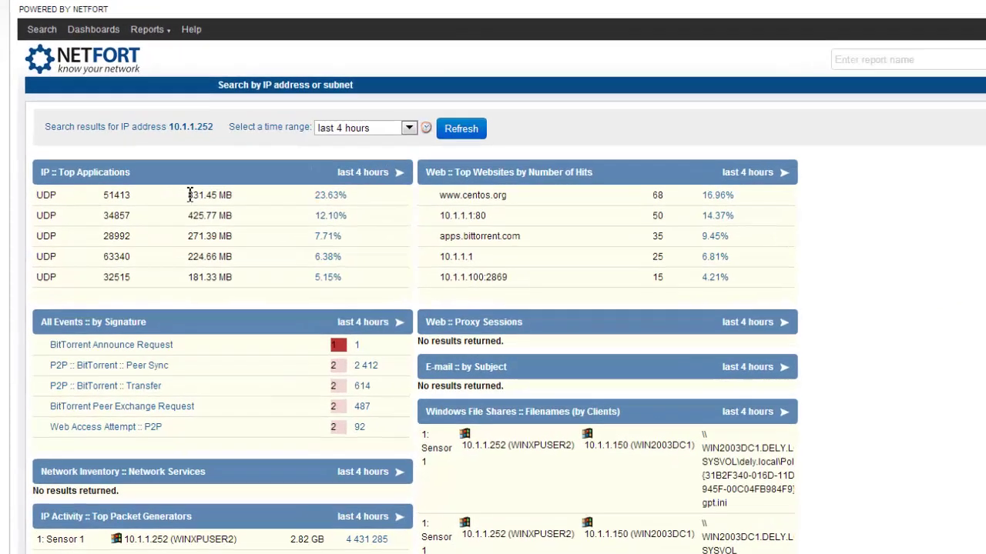
double_click(158, 235)
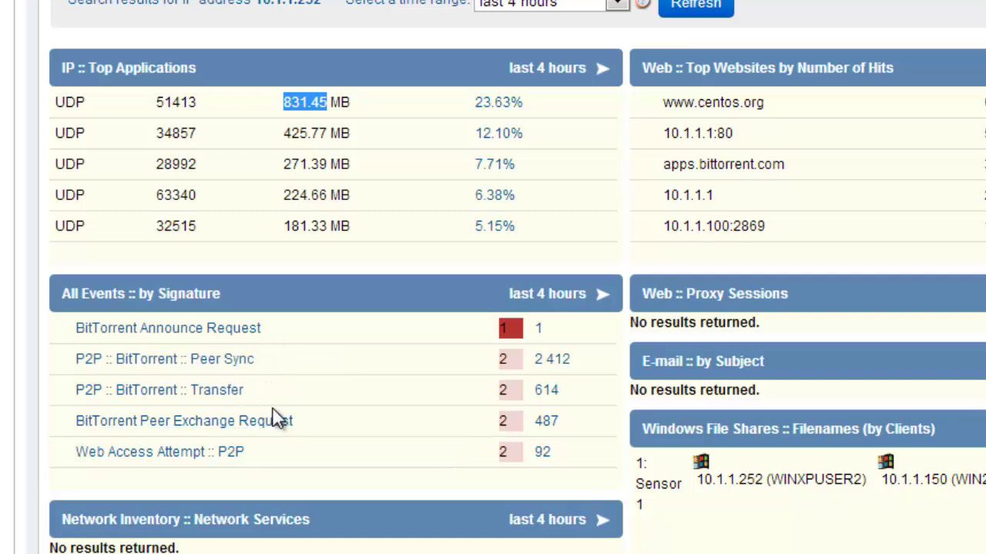
scroll(378, 366, down, 3)
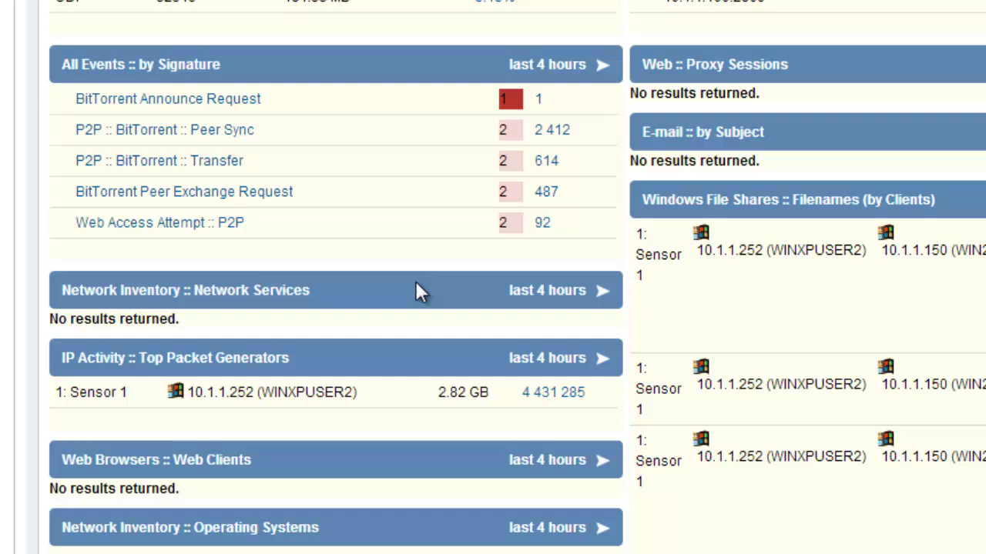
scroll(516, 125, down, 9)
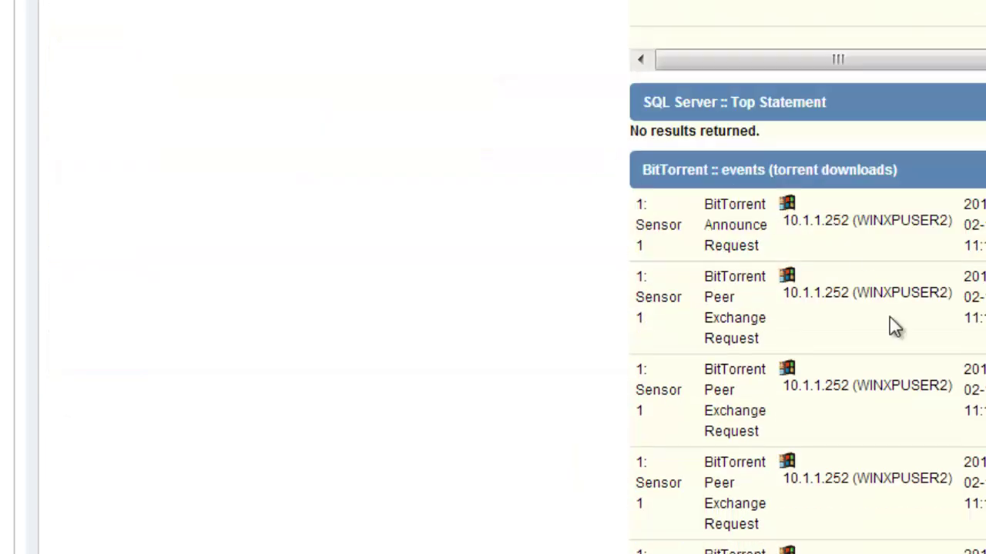
drag(473, 541, 661, 540)
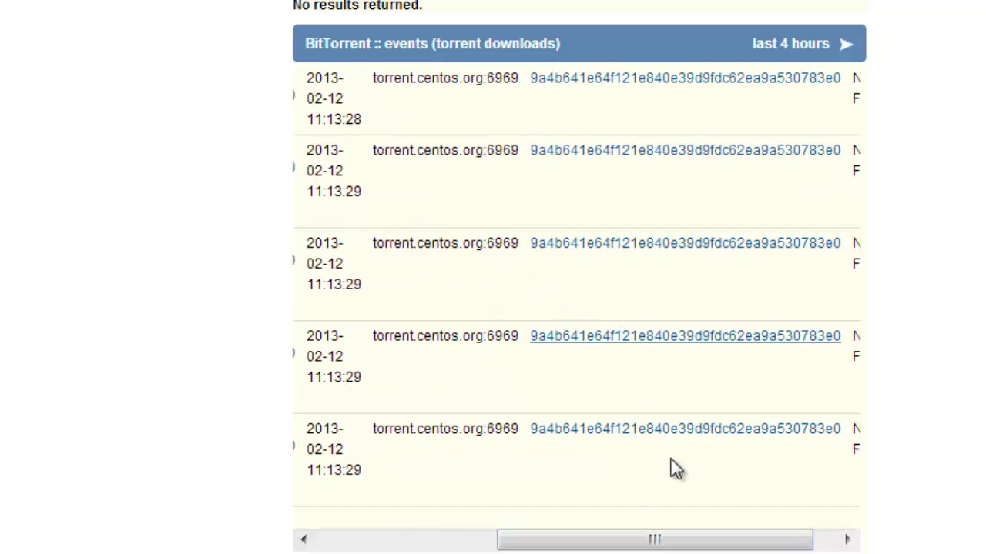
drag(667, 542, 690, 539)
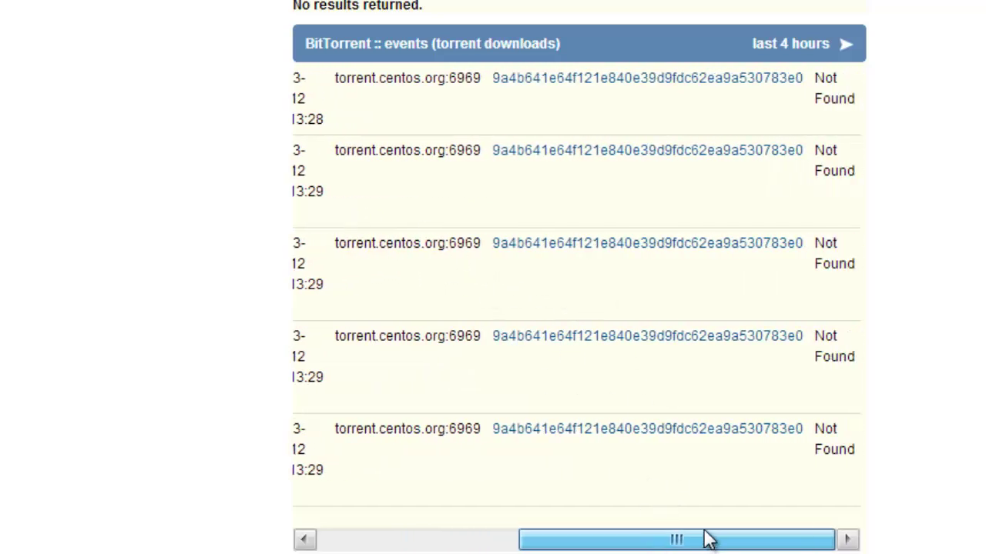
- Look up the first BitTorrent event's info hash on Google and highlight the CentOS-6.3 live DVD result title
right_click(577, 87)
click(609, 97)
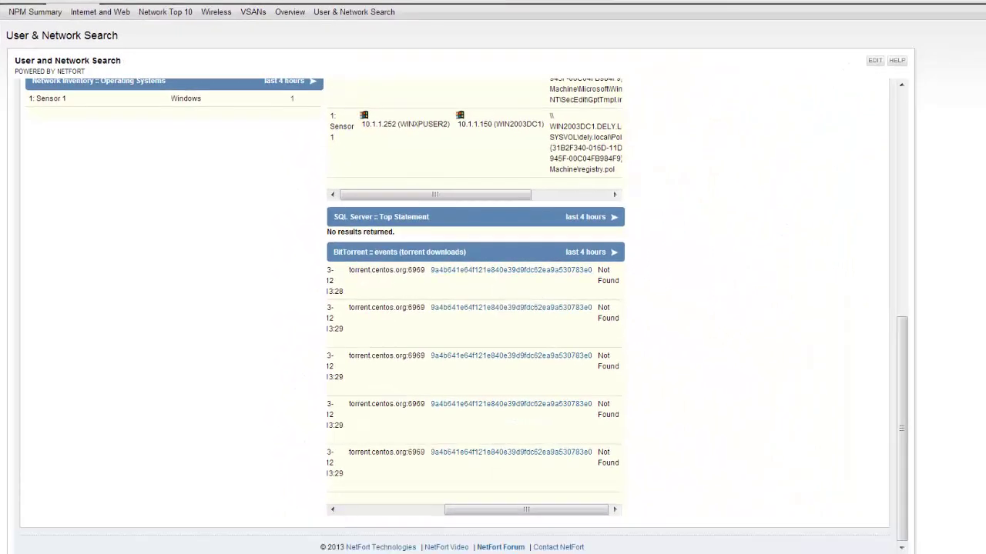
key(ctrl+Tab)
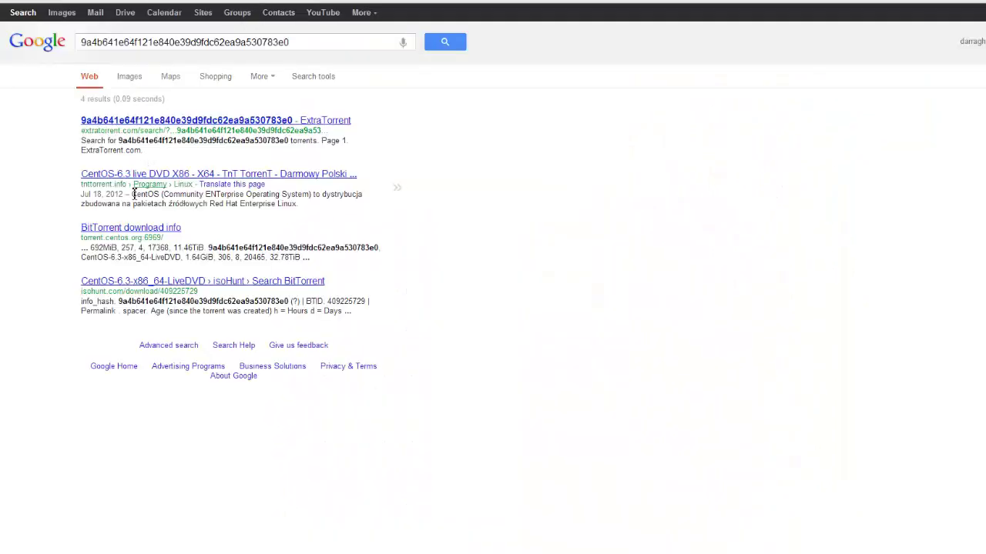
drag(82, 173, 191, 169)
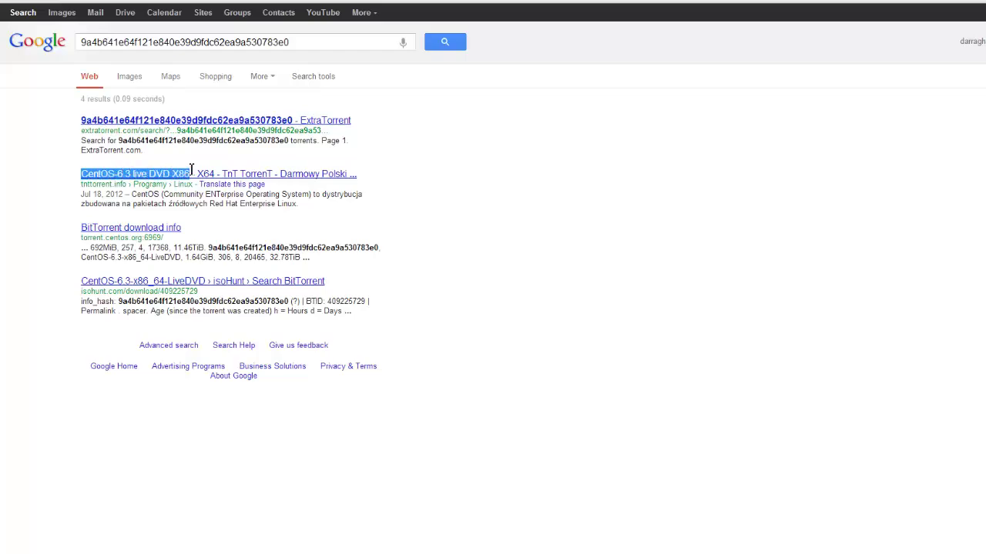
- Switch back to the SolarWinds page and reopen the Internet and Web view
key(ctrl+Tab)
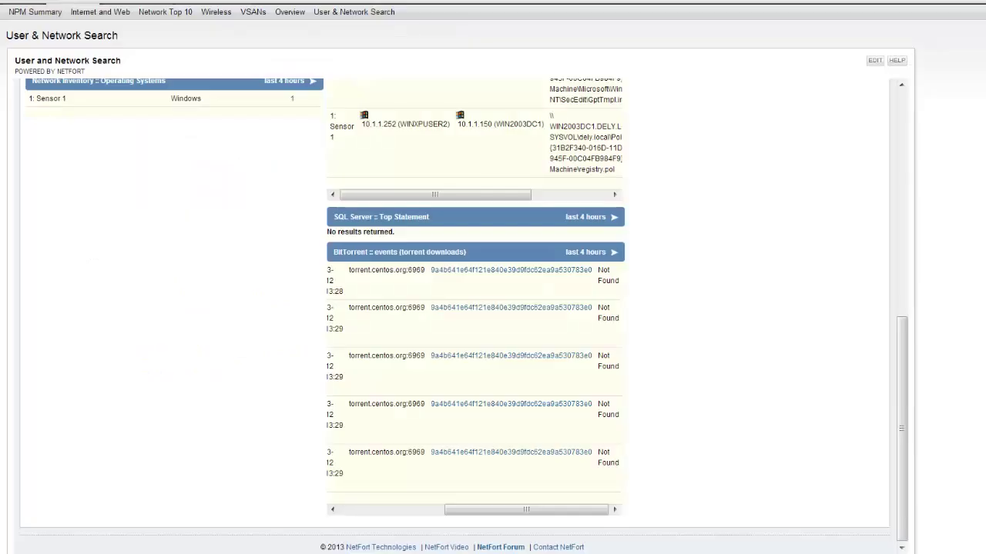
click(10, 4)
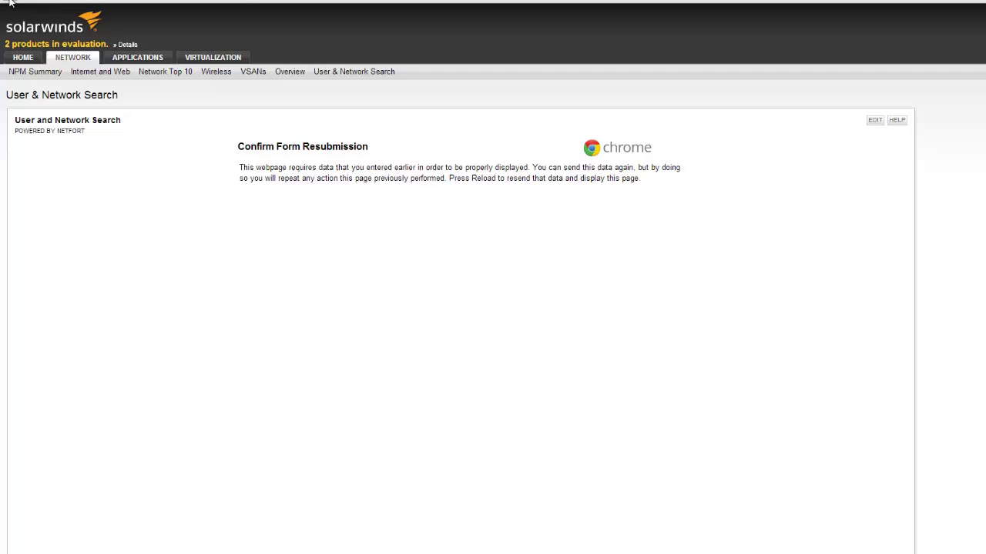
click(96, 72)
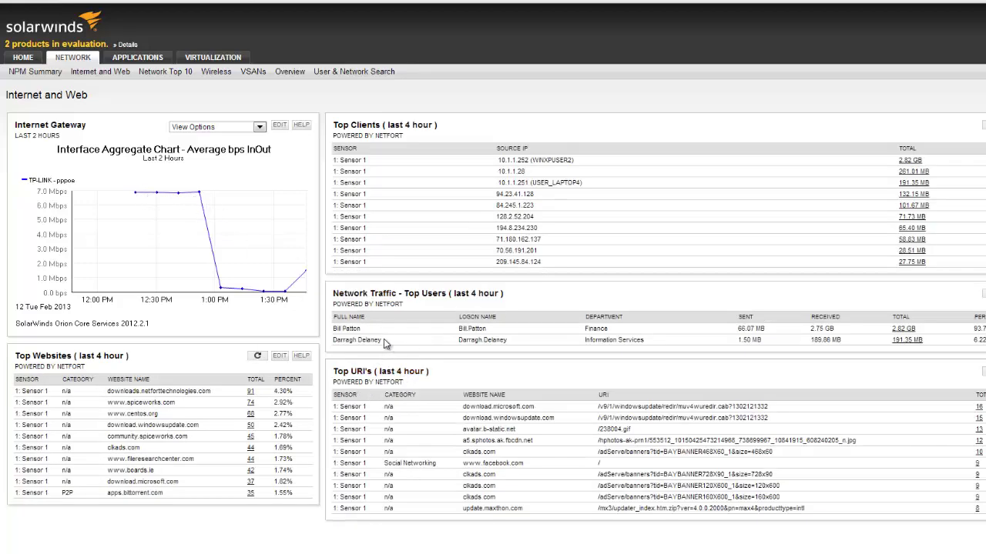
- Drill from the Information Services user's total traffic into the TCP 80 (http) sessions and highlight destination 193.120.121.155 (a26.ms.akamai.net)
drag(382, 341, 504, 340)
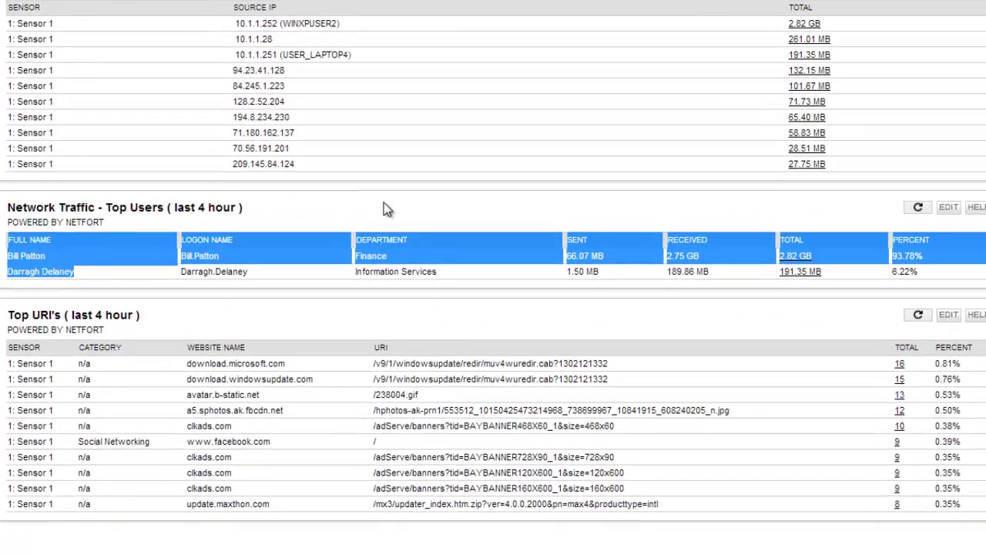
click(356, 309)
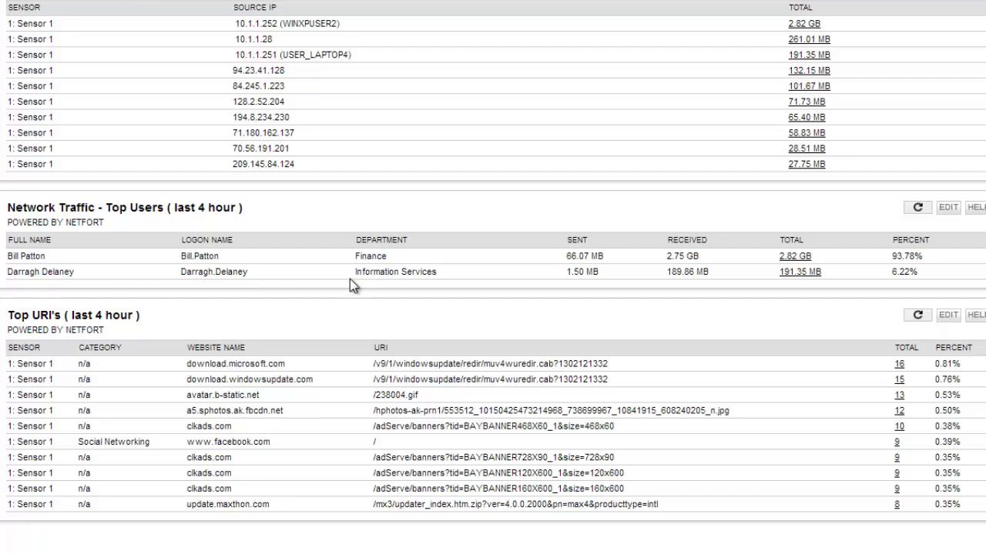
click(811, 277)
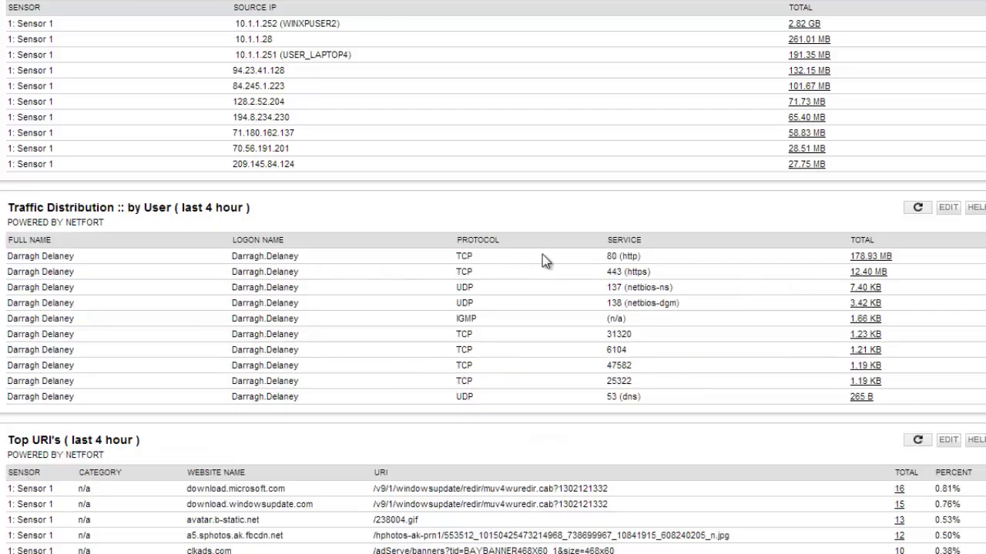
drag(666, 256, 465, 257)
click(877, 260)
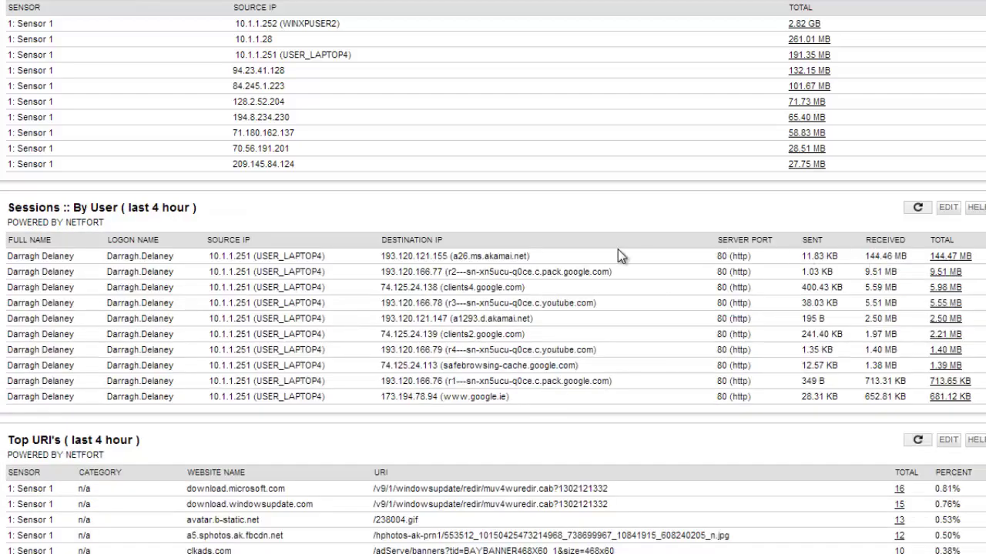
drag(564, 259, 390, 263)
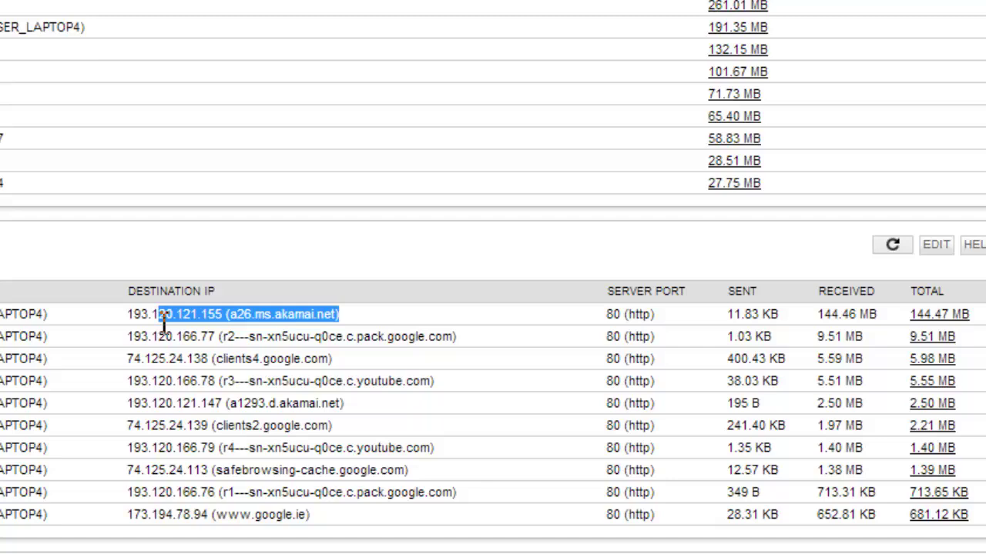
drag(36, 348, 33, 348)
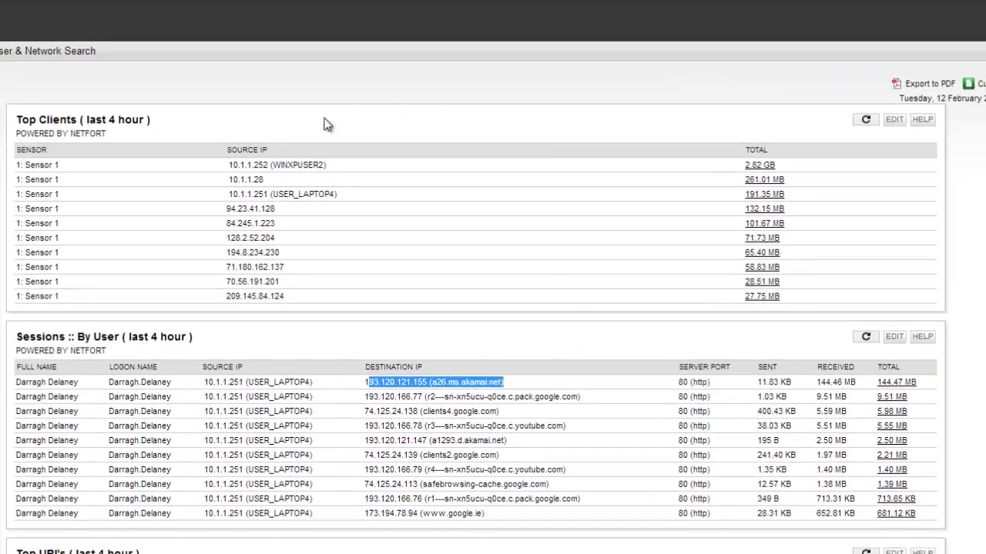
- Drill from client 10.1.1.251 in Top Clients into its Web Access events and compare their website names and URIs with the user's top session
click(760, 201)
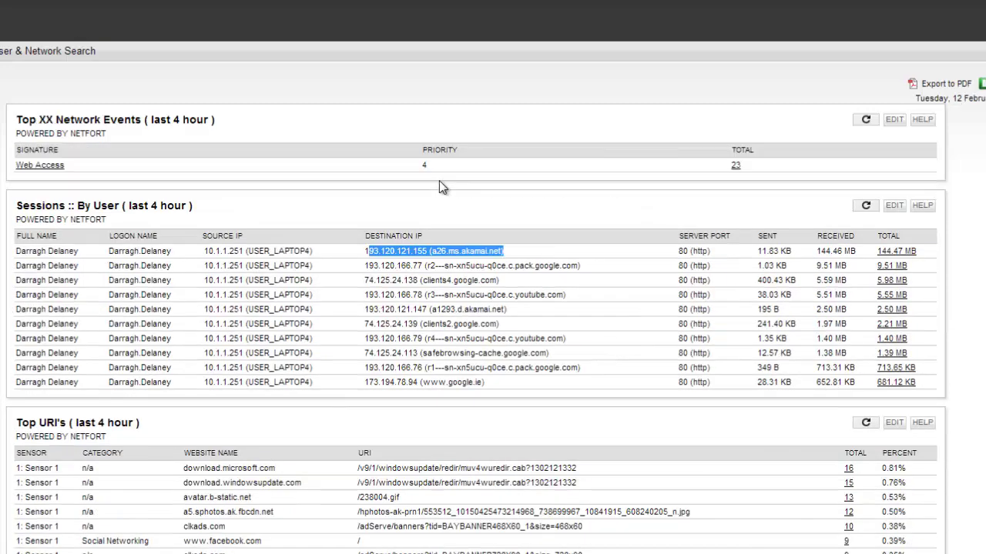
click(737, 167)
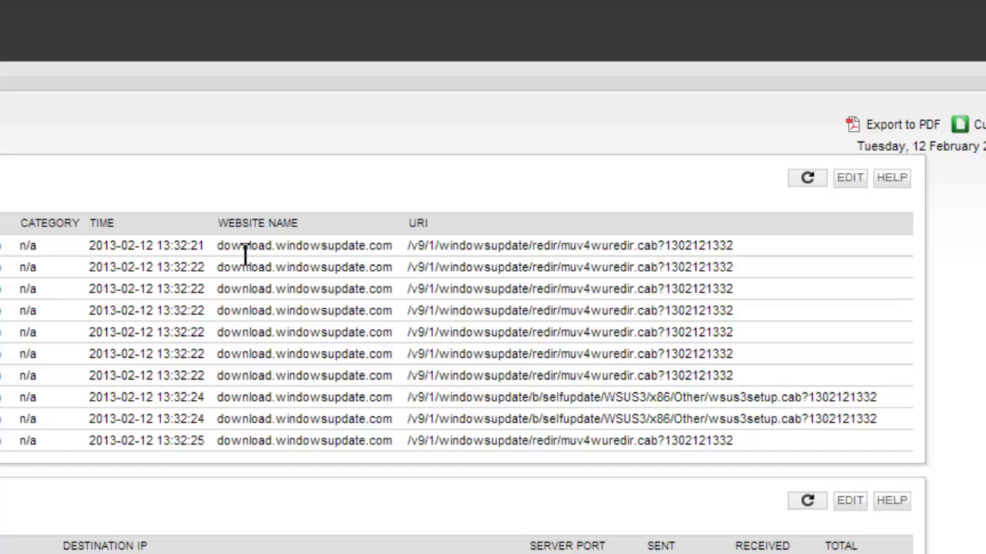
drag(220, 248, 404, 248)
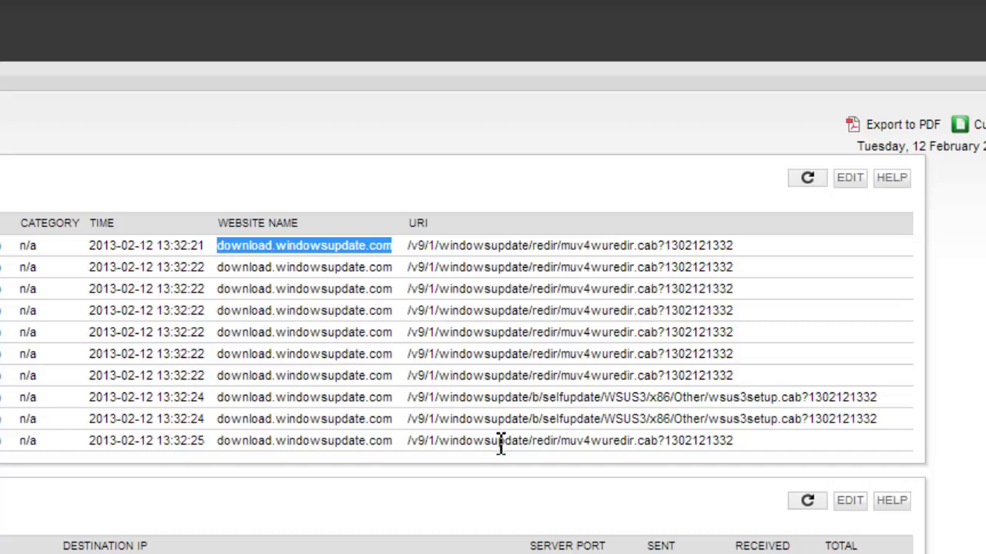
drag(409, 445, 749, 440)
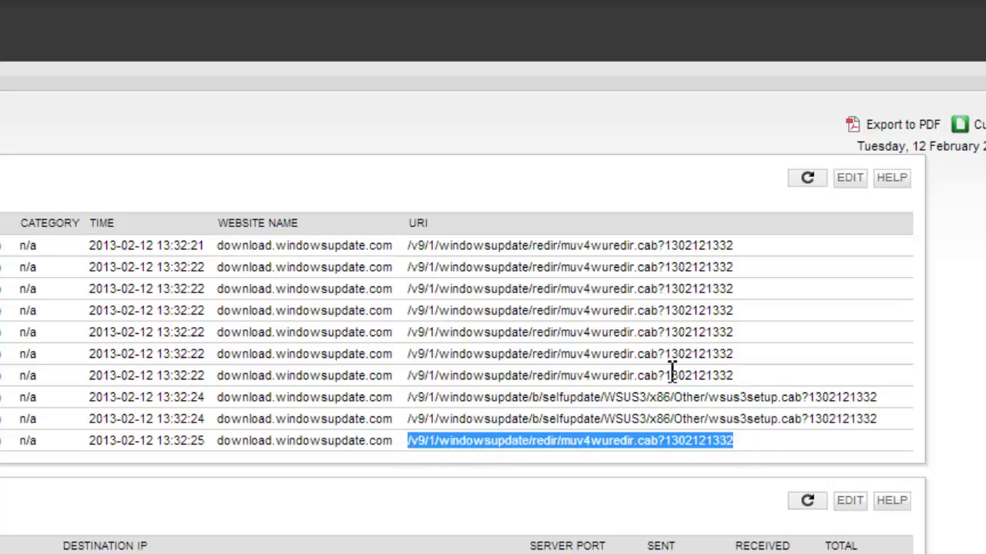
drag(434, 335, 775, 331)
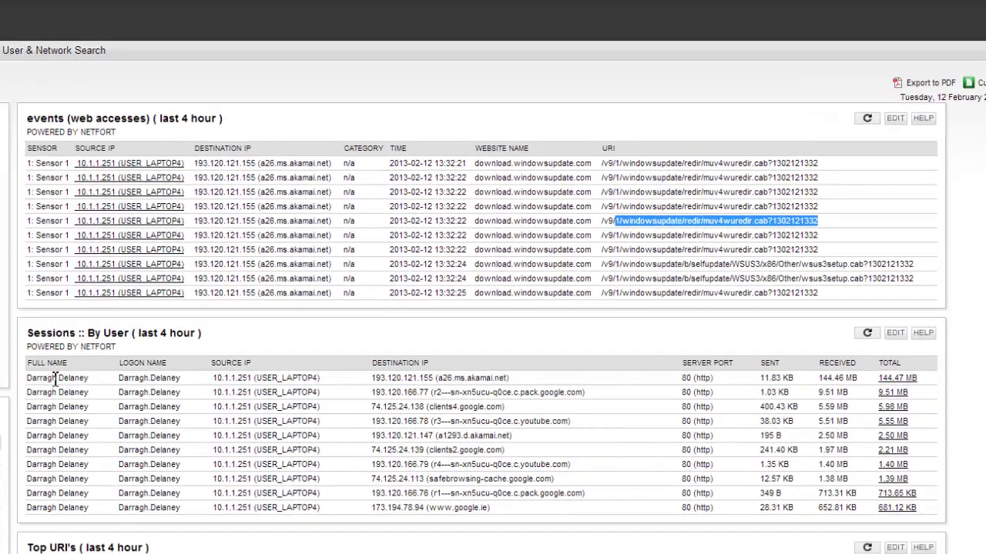
drag(26, 379, 537, 381)
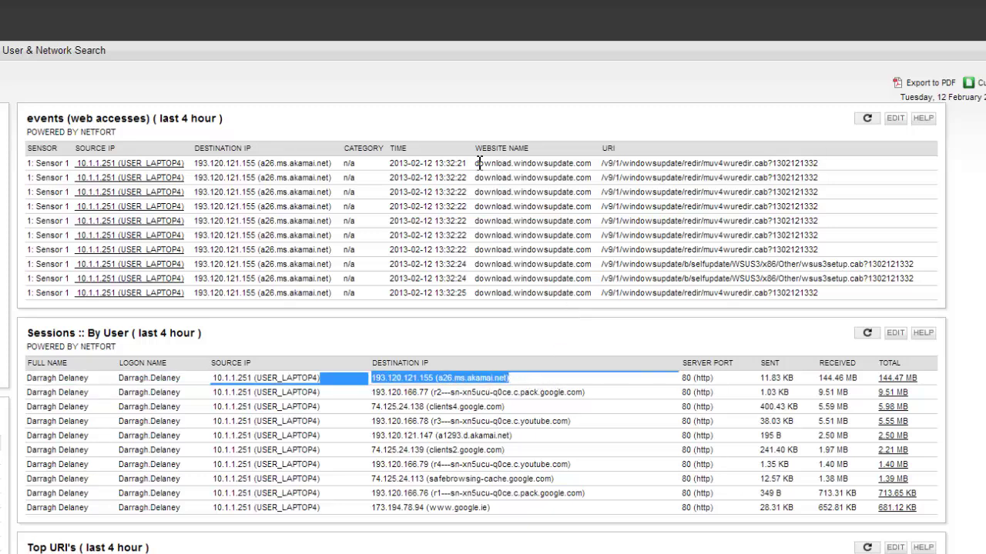
drag(482, 165, 722, 178)
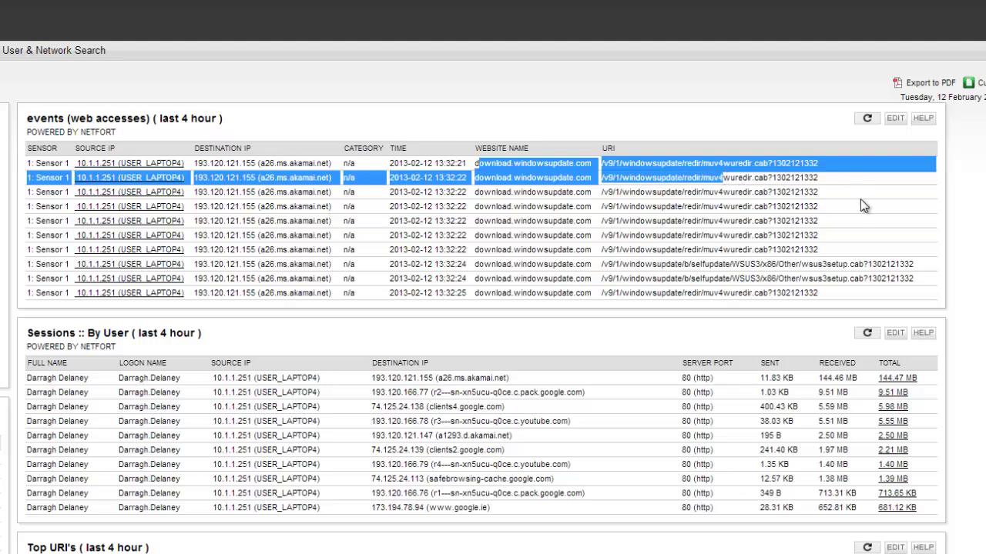
- Refresh the web access events resource and the Sessions By User resource
click(867, 118)
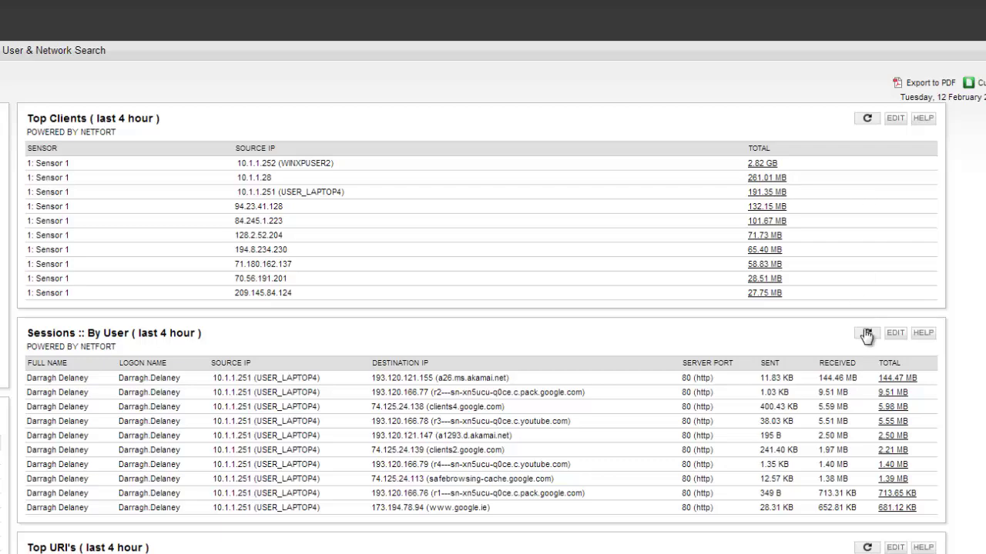
click(867, 333)
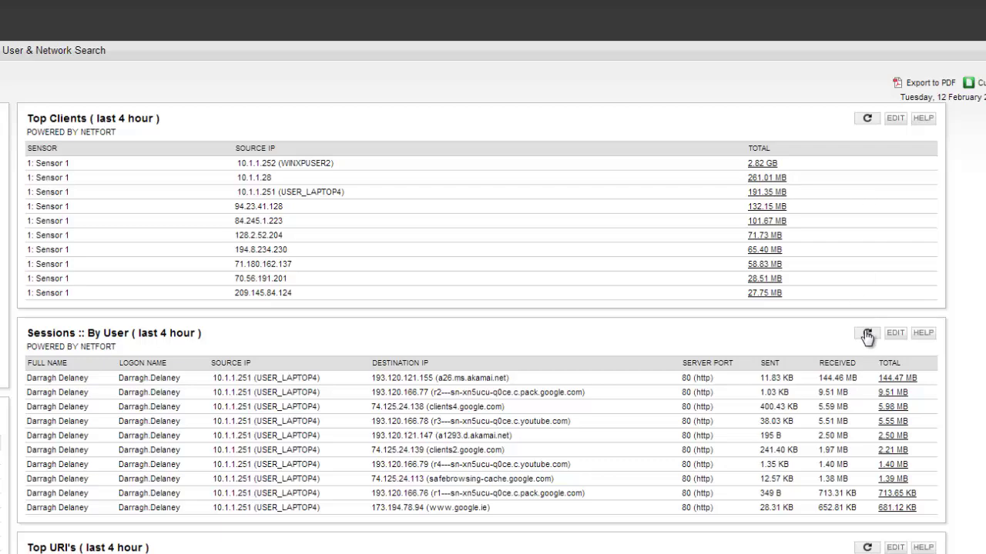